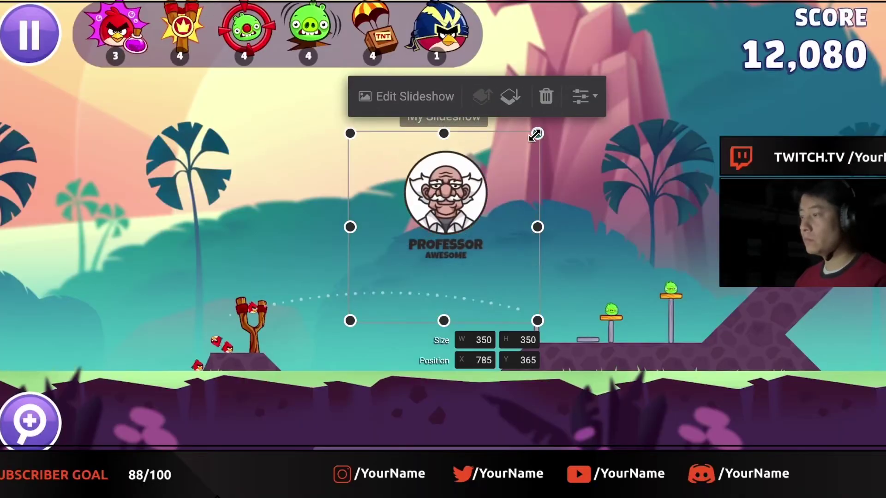
- Shrink the Professor logo slideshow slightly, leaving the Image Slideshows project with only Game Source
{"action": "left_click_drag", "start_coordinate": [537, 133], "coordinate": [526, 150]}
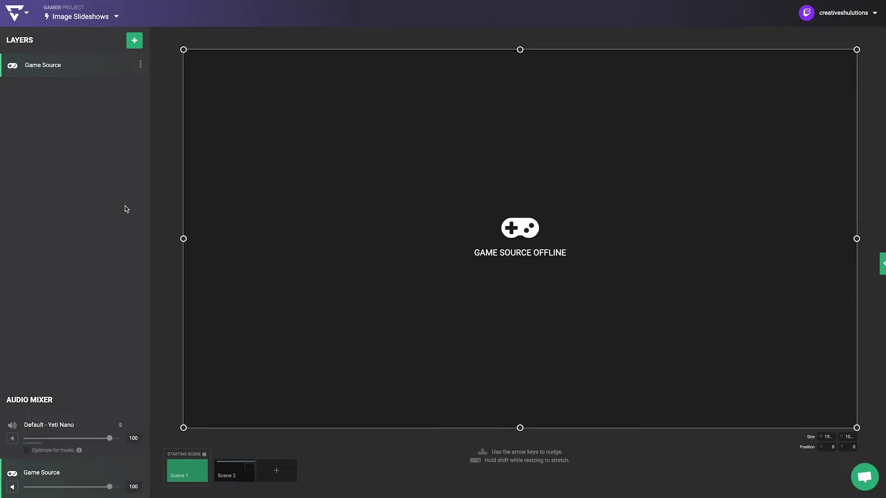
- Add a brand-new Image Slideshow layer to the scene
{"action": "left_click", "coordinate": [138, 43]}
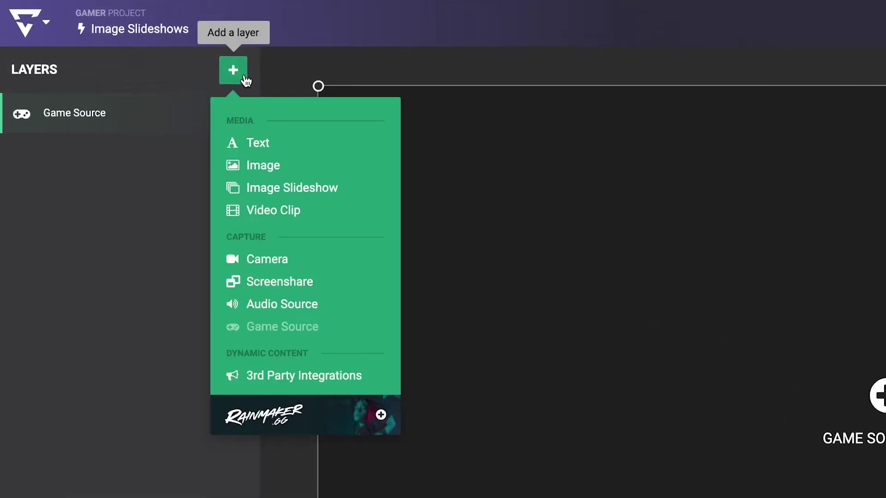
{"action": "left_click", "coordinate": [363, 191]}
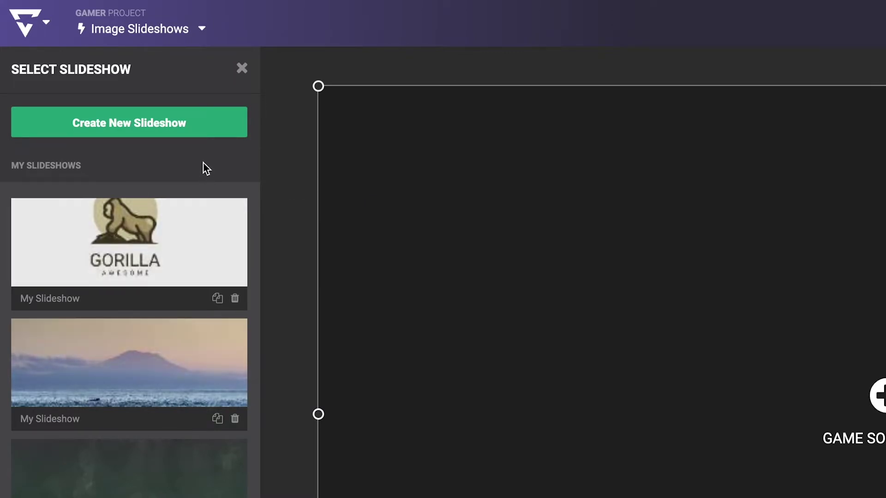
{"action": "left_click", "coordinate": [206, 134]}
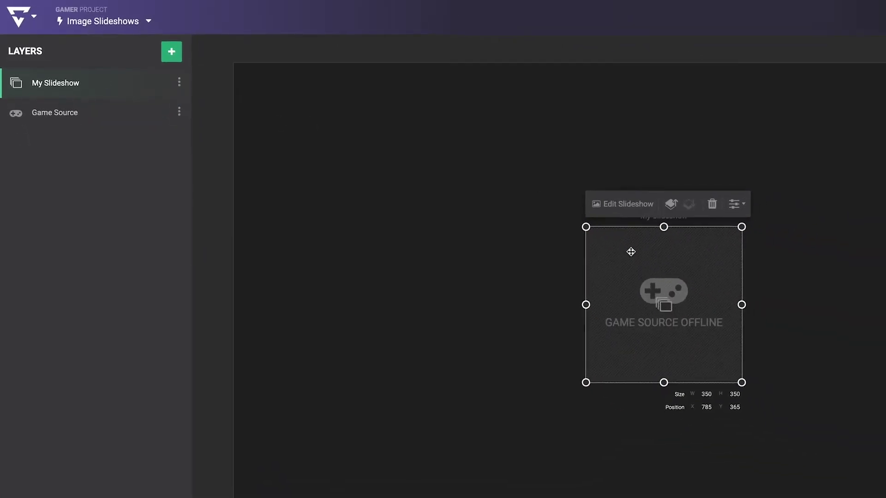
- Move the new slideshow to the upper left and resize it to 524 by 299
{"action": "left_click_drag", "start_coordinate": [642, 263], "coordinate": [338, 152]}
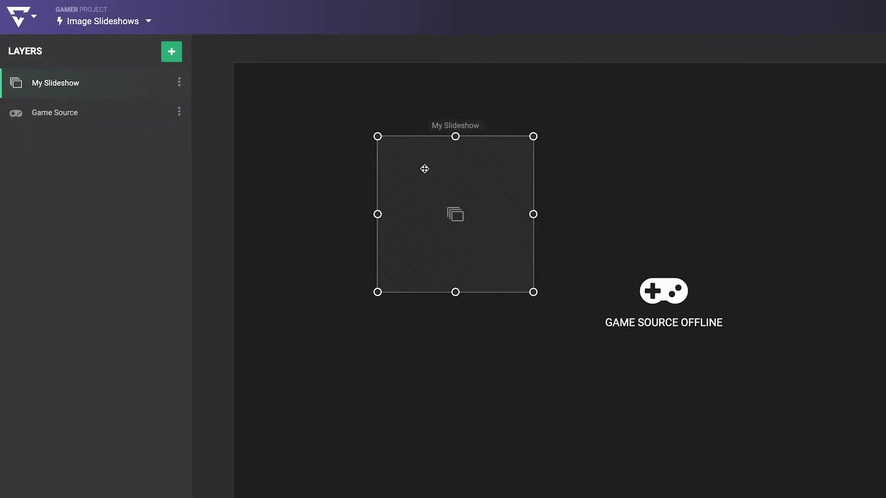
{"action": "left_click_drag", "start_coordinate": [438, 114], "coordinate": [514, 137]}
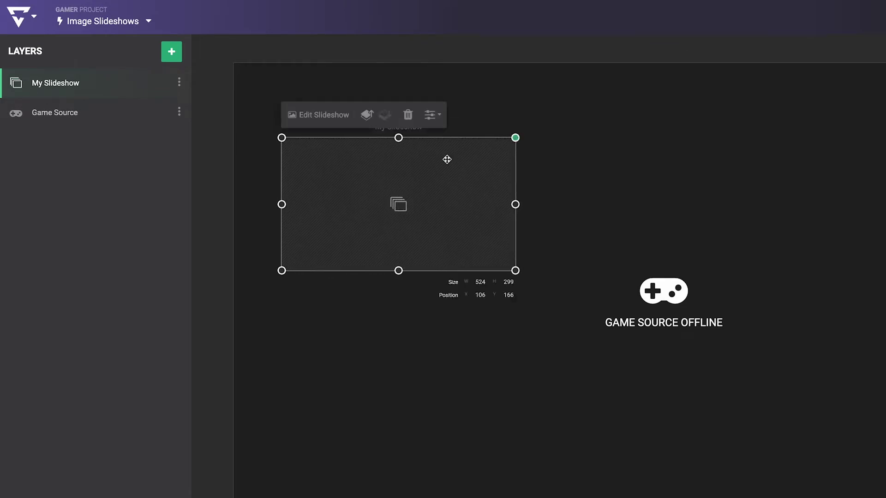
{"action": "left_click_drag", "start_coordinate": [423, 210], "coordinate": [421, 191]}
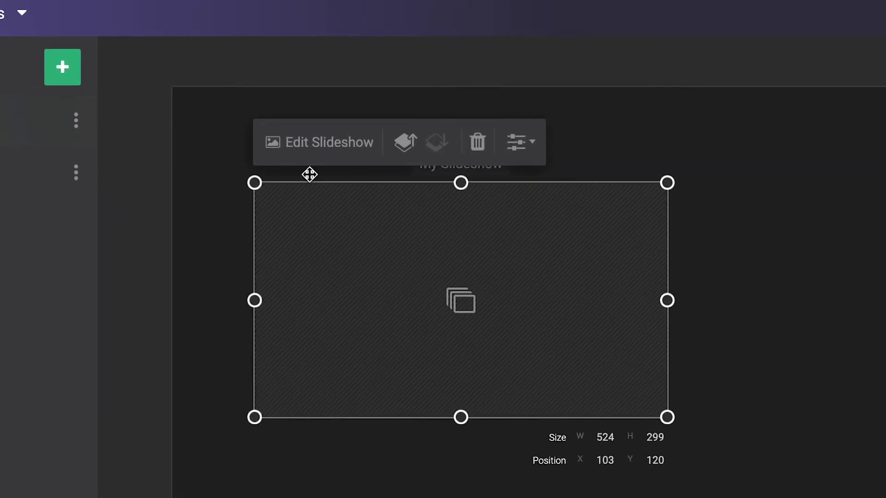
- Upload the sponsor logo images, including AI.png, Monkey-Chef, Gorilla-Logo, Samurai and Flame-Logo, to the slideshow
{"action": "left_click", "coordinate": [311, 149]}
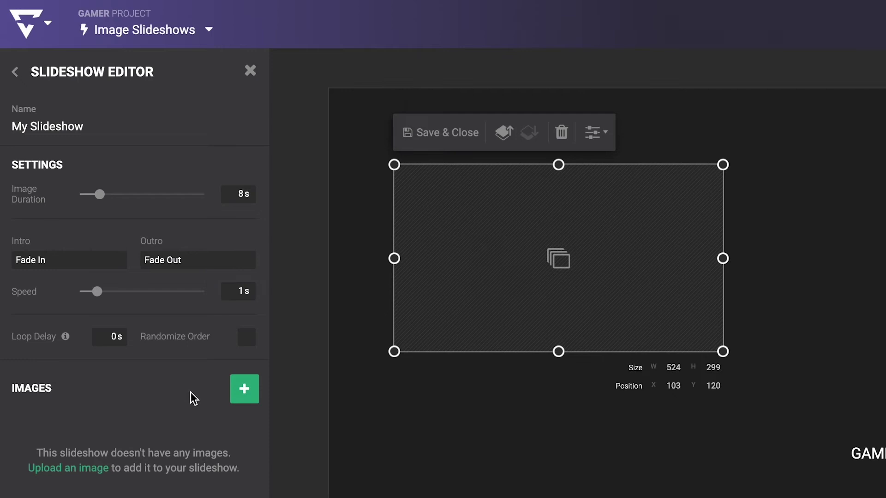
{"action": "left_click", "coordinate": [244, 392]}
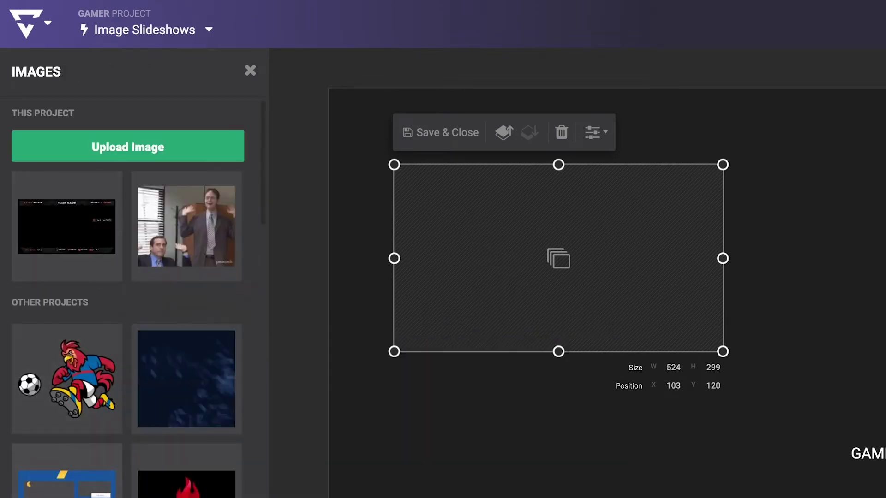
{"action": "left_click", "coordinate": [236, 151]}
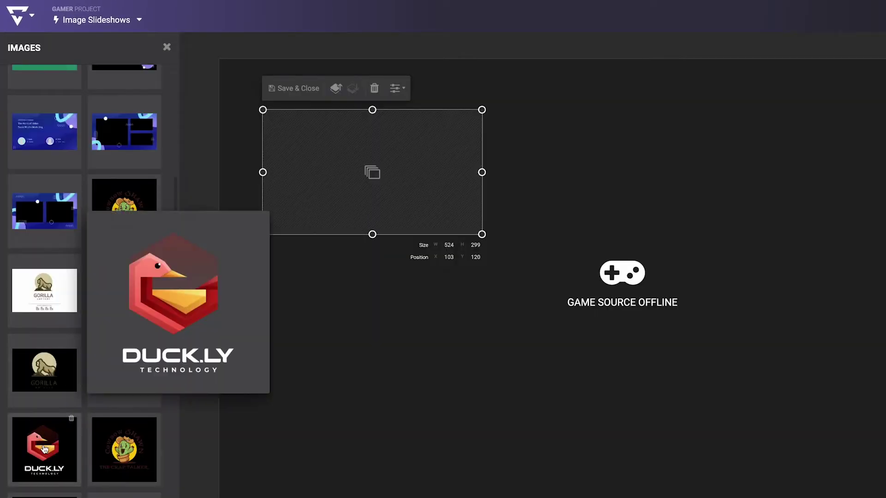
{"action": "left_click", "coordinate": [44, 447]}
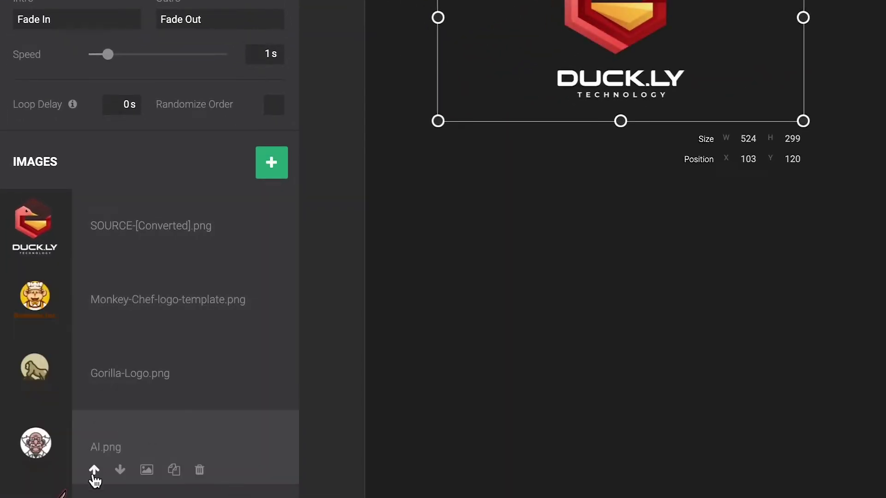
- Move AI.png to the front of the order and duplicate the Gorilla-Logo.png entry
{"action": "left_click", "coordinate": [94, 472]}
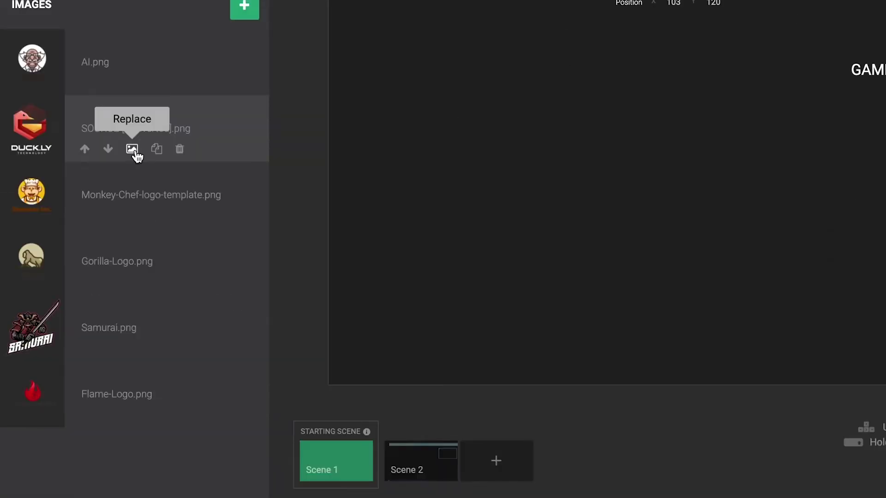
{"action": "left_click", "coordinate": [135, 151]}
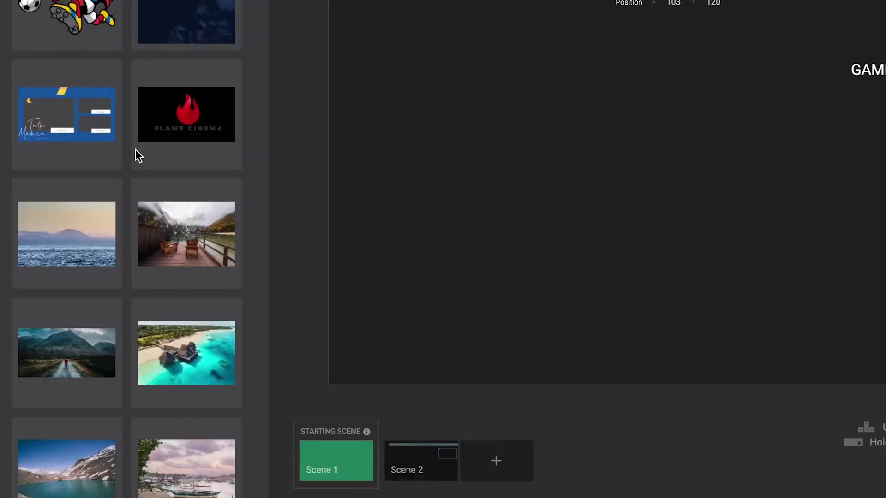
{"action": "left_click", "coordinate": [158, 283]}
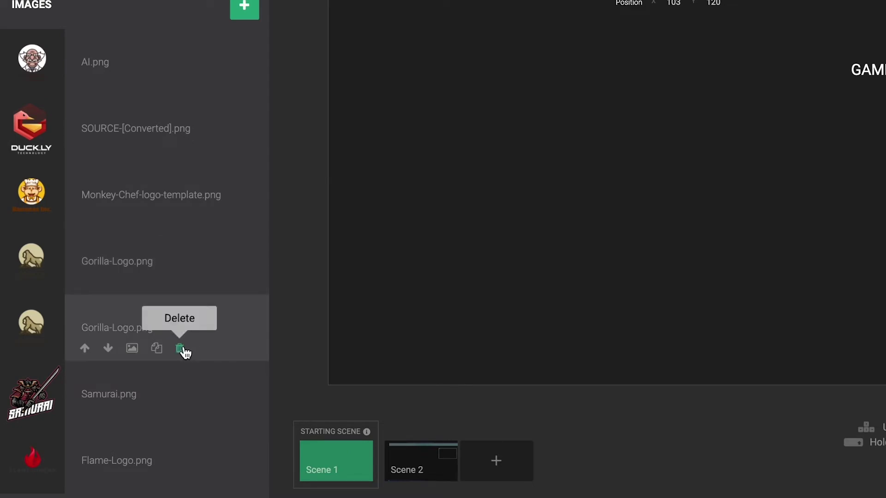
- Remove the extra Gorilla-Logo entry, set image duration to 2s and intro to Slide In Down
{"action": "left_click", "coordinate": [182, 349]}
{"action": "scroll", "coordinate": [276, 210], "scroll_direction": "up", "scroll_amount": 5}
{"action": "scroll", "coordinate": [174, 115], "scroll_direction": "up", "scroll_amount": 5}
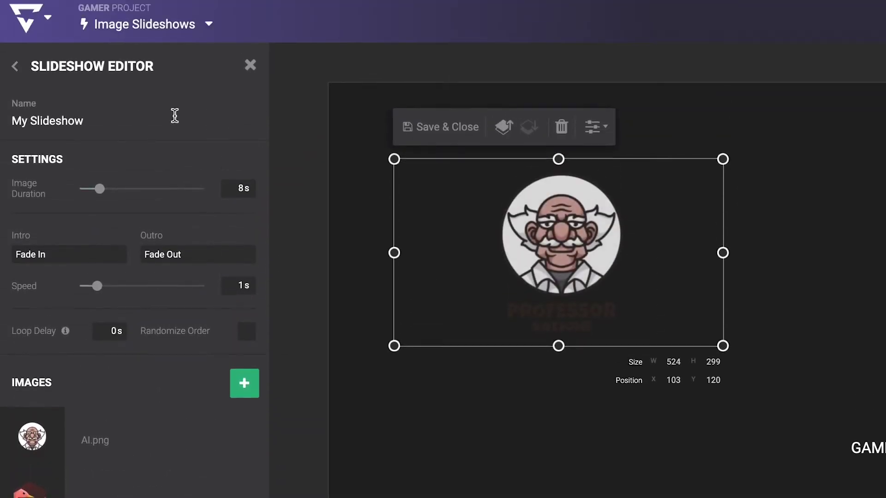
{"action": "mouse_move", "coordinate": [99, 189]}
{"action": "left_mouse_down"}
{"action": "mouse_move", "coordinate": [91, 190]}
{"action": "mouse_move", "coordinate": [118, 189]}
{"action": "mouse_move", "coordinate": [87, 189]}
{"action": "left_mouse_up"}
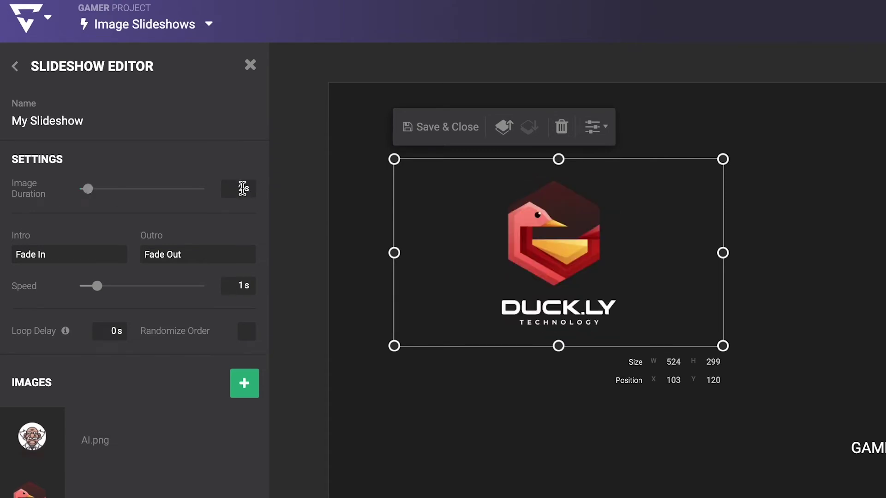
{"action": "type", "text": "5"}
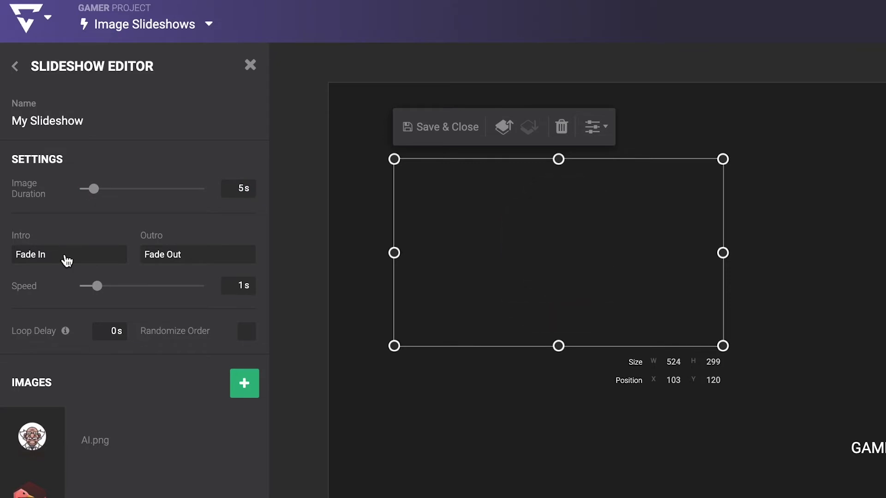
{"action": "left_click", "coordinate": [67, 263]}
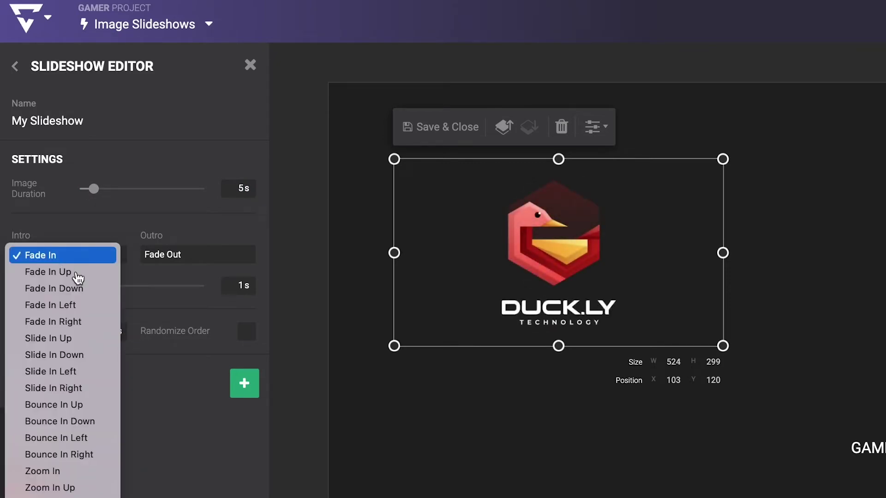
{"action": "left_click", "coordinate": [73, 338]}
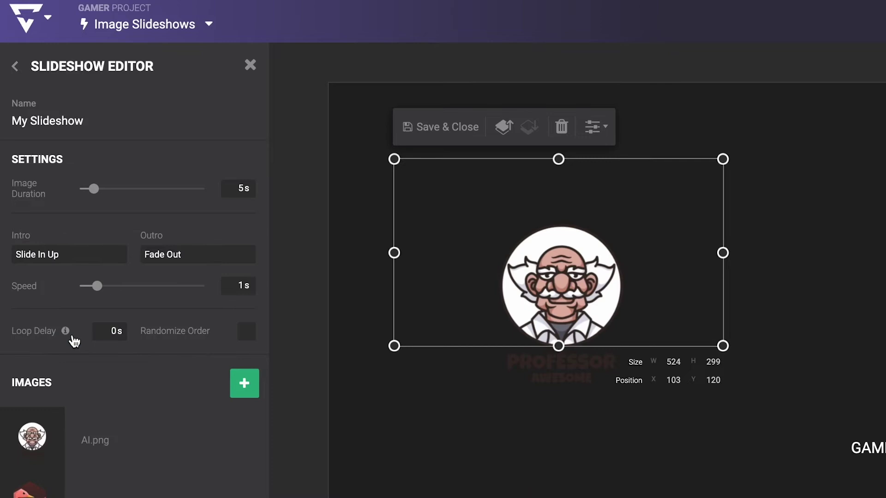
- Set the outro transition to Bounce Out Left and the transition speed to 2s
{"action": "left_click", "coordinate": [184, 266]}
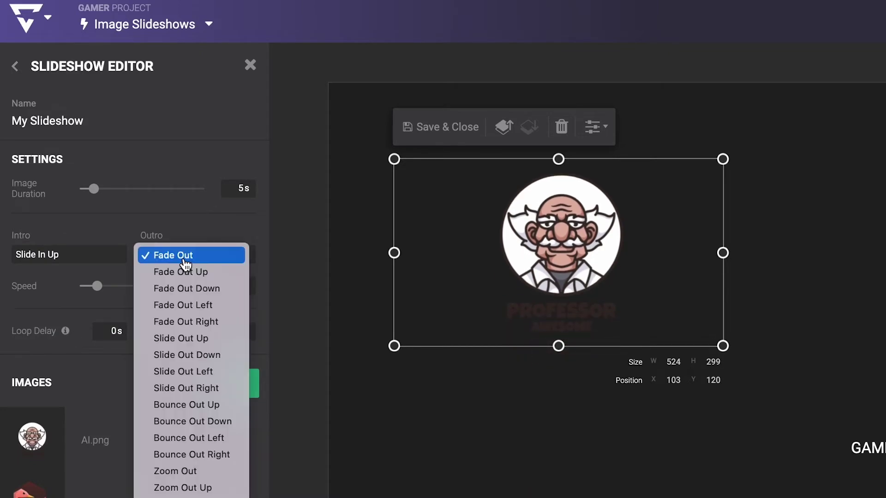
{"action": "left_click", "coordinate": [172, 439]}
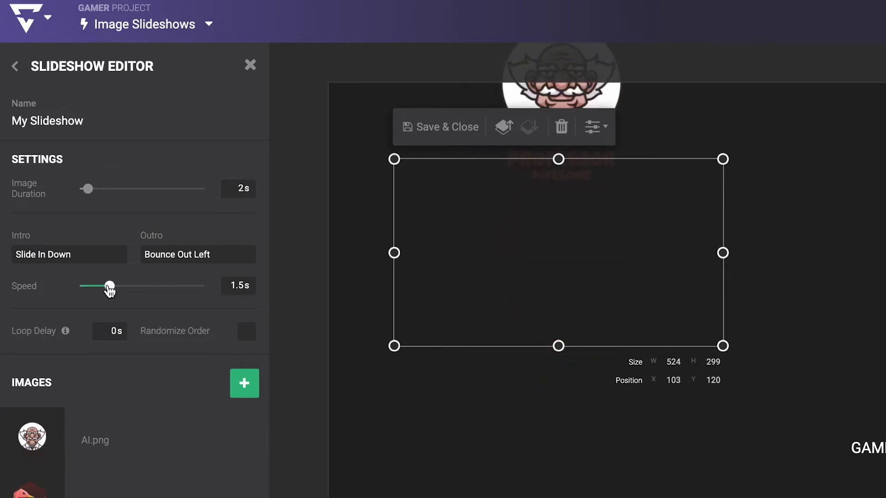
{"action": "left_click_drag", "start_coordinate": [109, 290], "coordinate": [122, 287]}
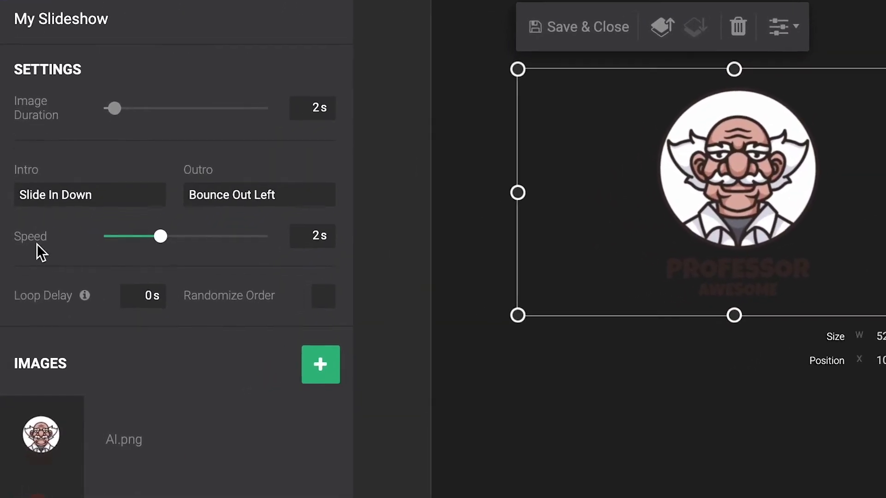
- Clear the Loop Delay back to 0s and turn on Randomize Order
{"action": "left_click", "coordinate": [146, 293]}
{"action": "type", "text": "5"}
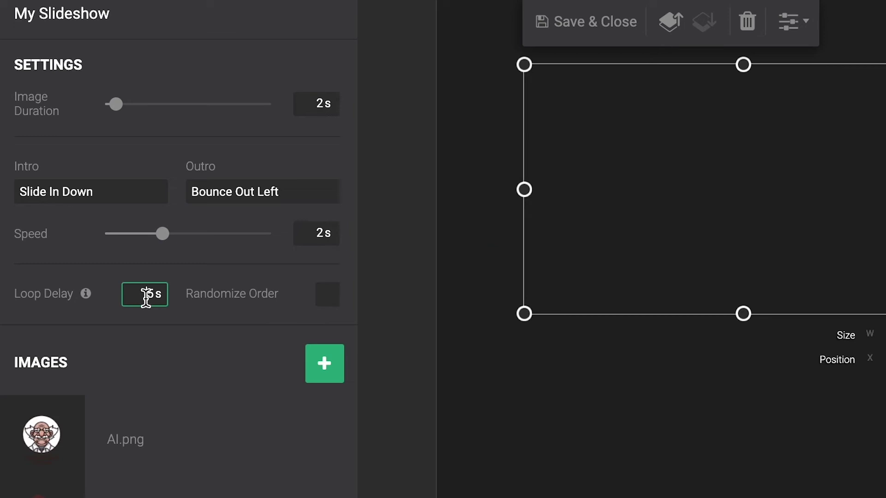
{"action": "key", "text": "BackSpace"}
{"action": "left_click", "coordinate": [326, 303]}
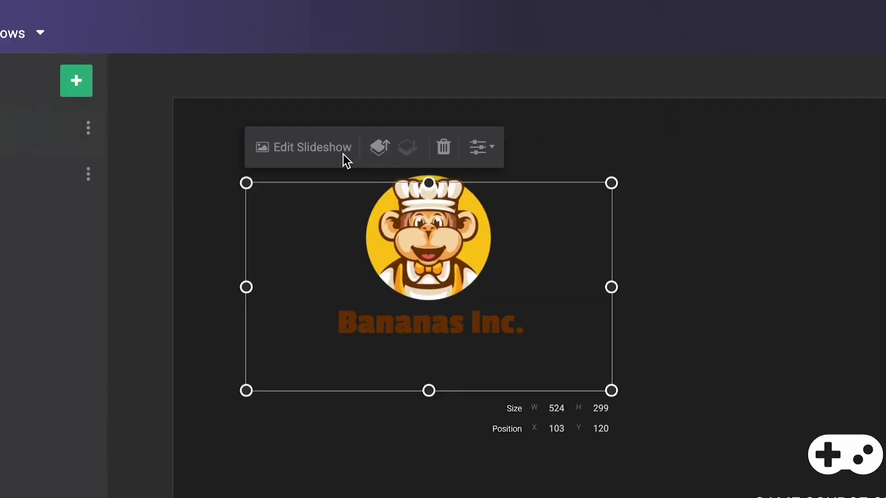
{"action": "left_click", "coordinate": [342, 153]}
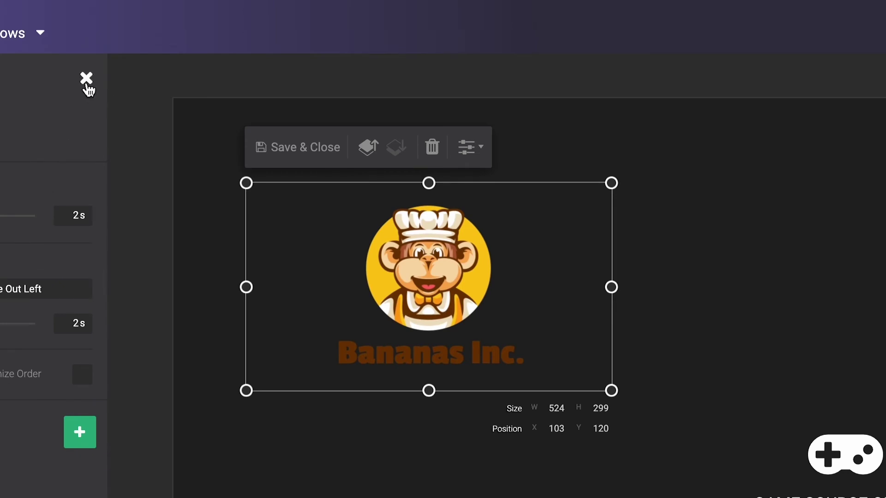
- Save and close the slideshow editor, then enable Transparency and Fit To Canvas on the layer
{"action": "left_click", "coordinate": [87, 83]}
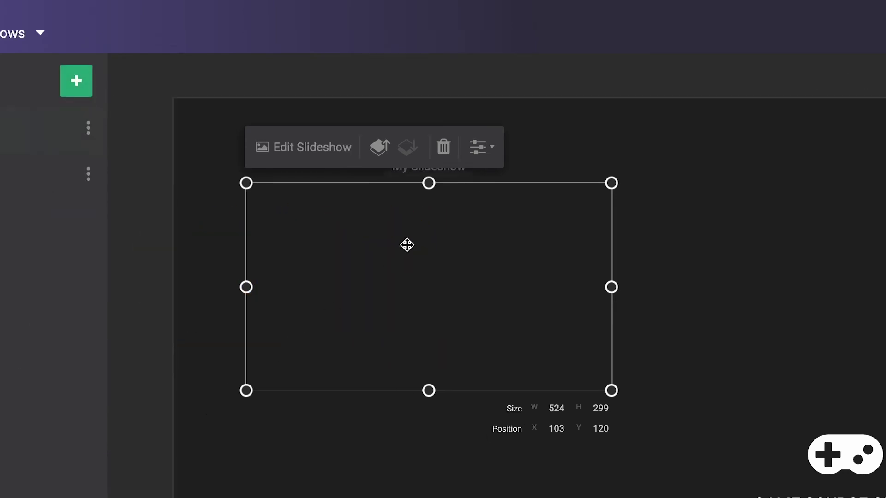
{"action": "left_click", "coordinate": [490, 153]}
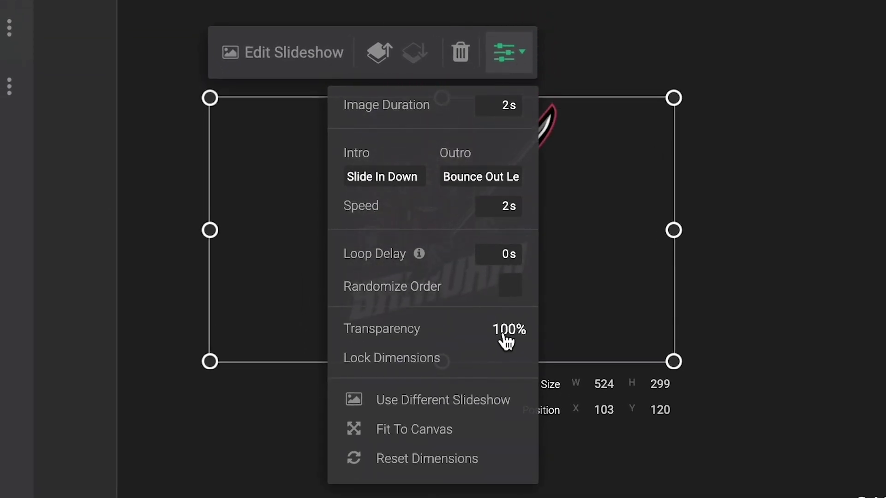
{"action": "left_click", "coordinate": [506, 332]}
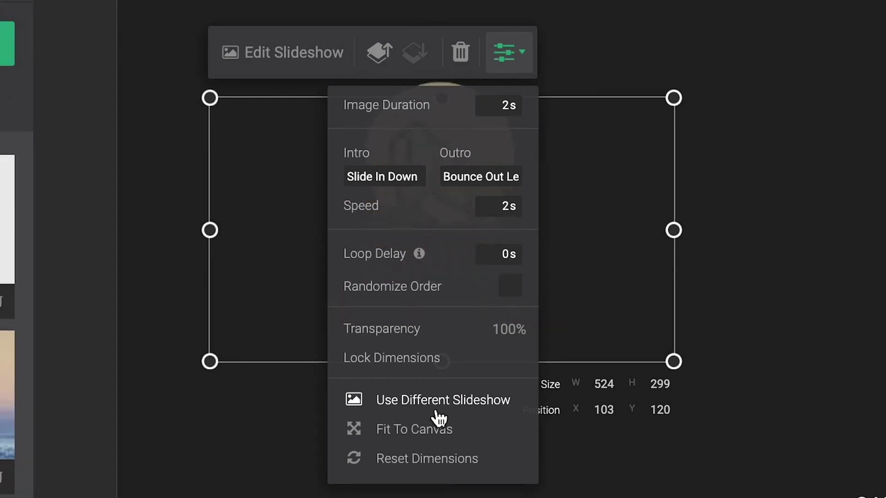
{"action": "left_click", "coordinate": [397, 432]}
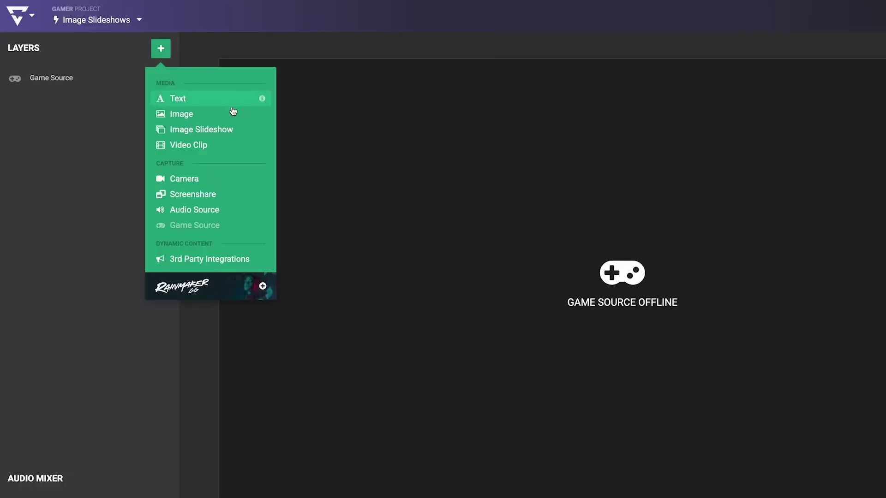
- Add two Image Slideshow layers that both use the saved My Slideshow
{"action": "left_click", "coordinate": [231, 129]}
{"action": "left_click", "coordinate": [110, 179]}
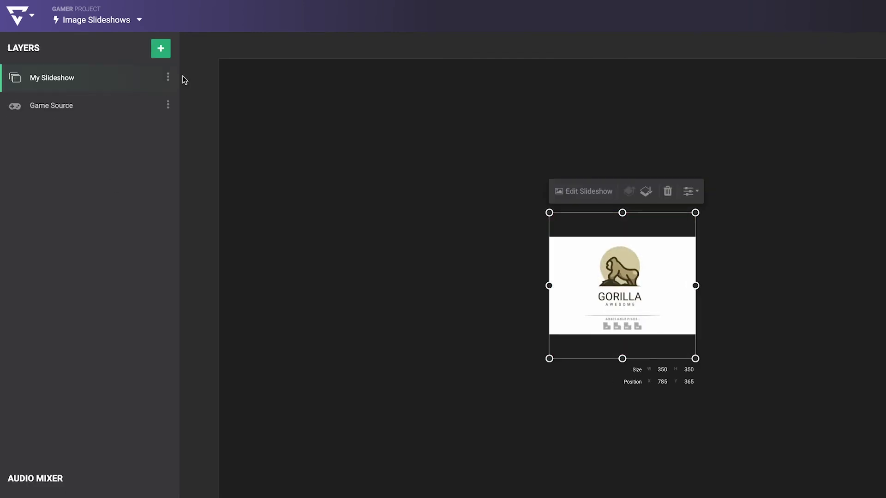
{"action": "left_click", "coordinate": [161, 48]}
{"action": "left_click", "coordinate": [201, 130]}
{"action": "left_click", "coordinate": [114, 240]}
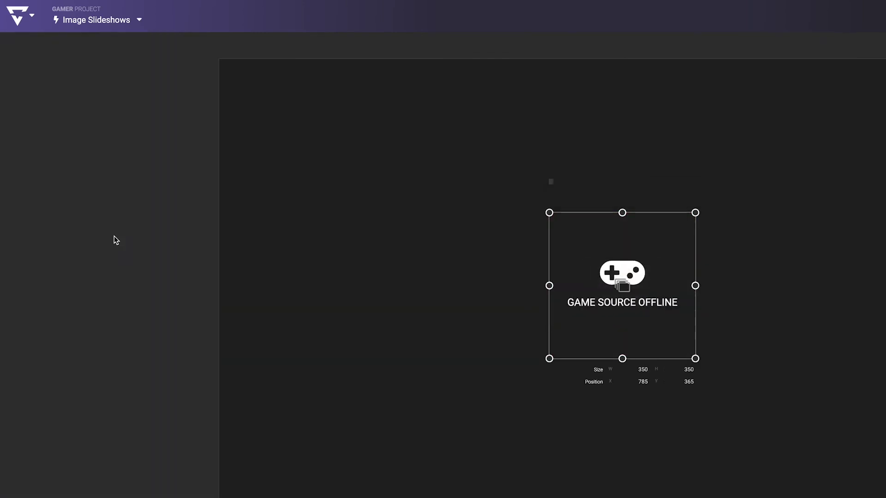
- Place the landscape slideshow at the top-left and the Bananas Inc. slideshow below it
{"action": "left_click_drag", "start_coordinate": [577, 247], "coordinate": [269, 108]}
{"action": "left_click", "coordinate": [612, 277]}
{"action": "left_click_drag", "start_coordinate": [613, 278], "coordinate": [311, 300]}
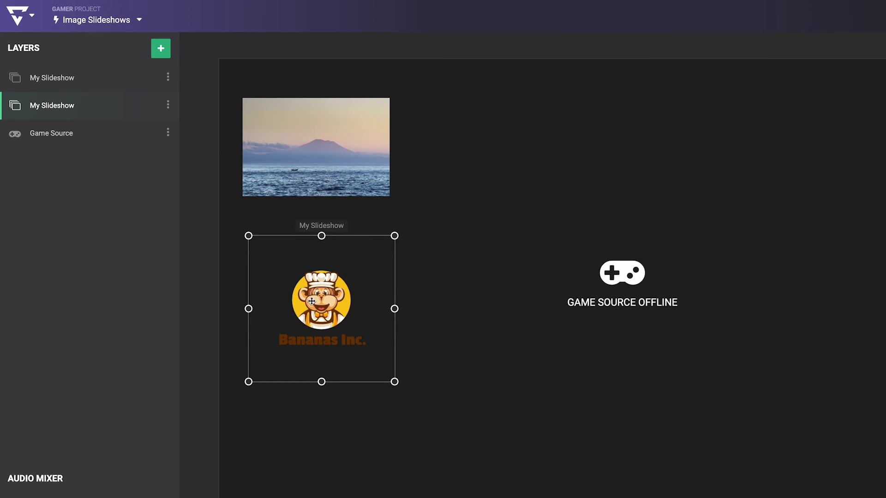